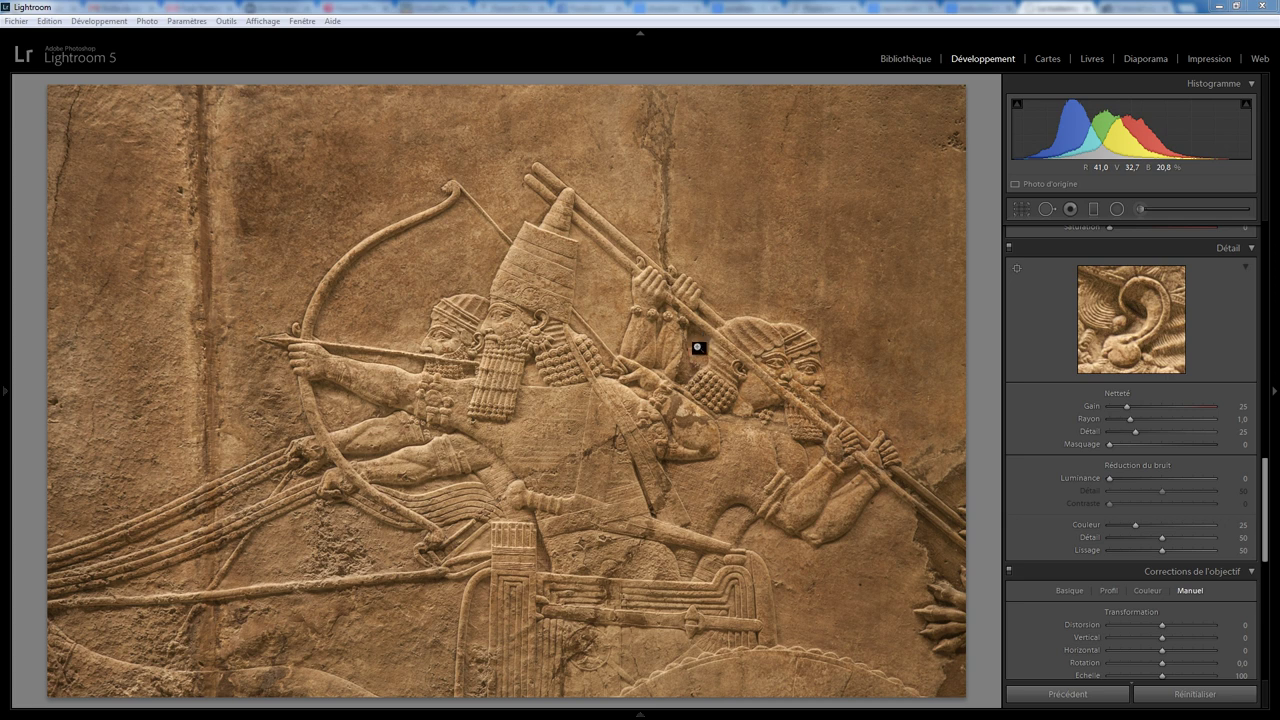
Zoom to 1:1 on the king's face and fix the Detail preview on his ear
left_click(550, 336)
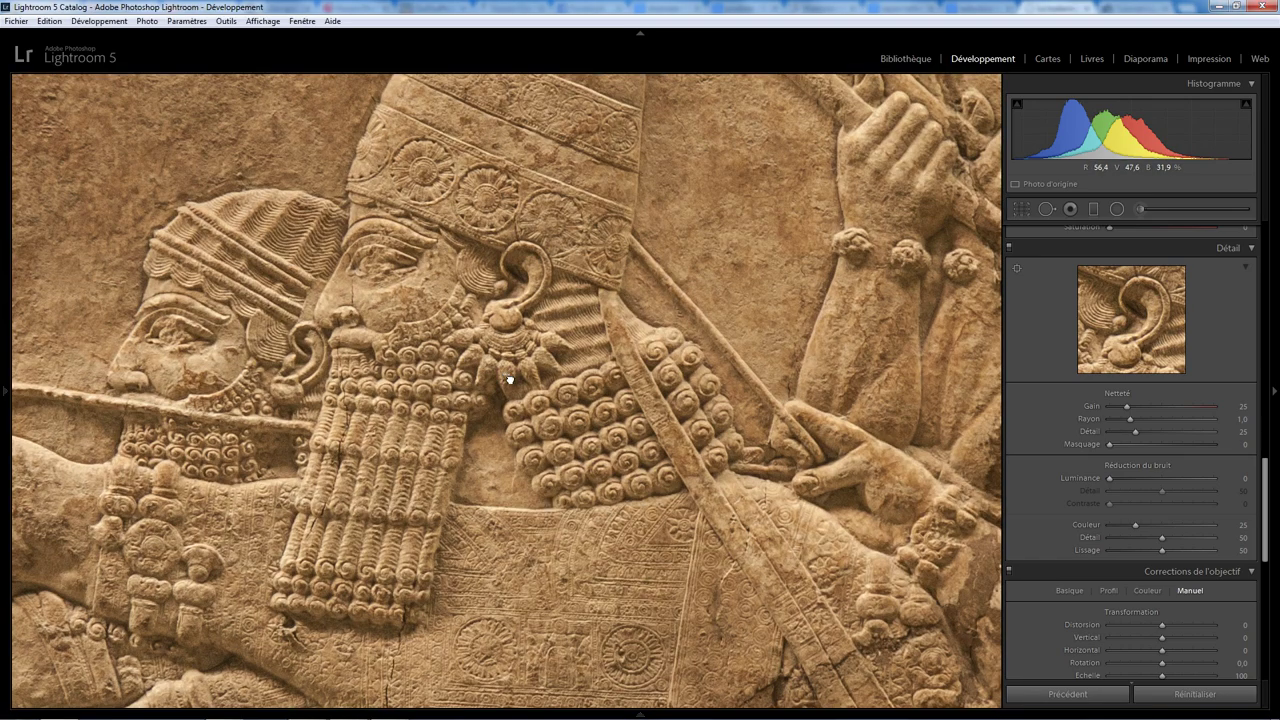
left_click_drag(506, 376, 633, 423)
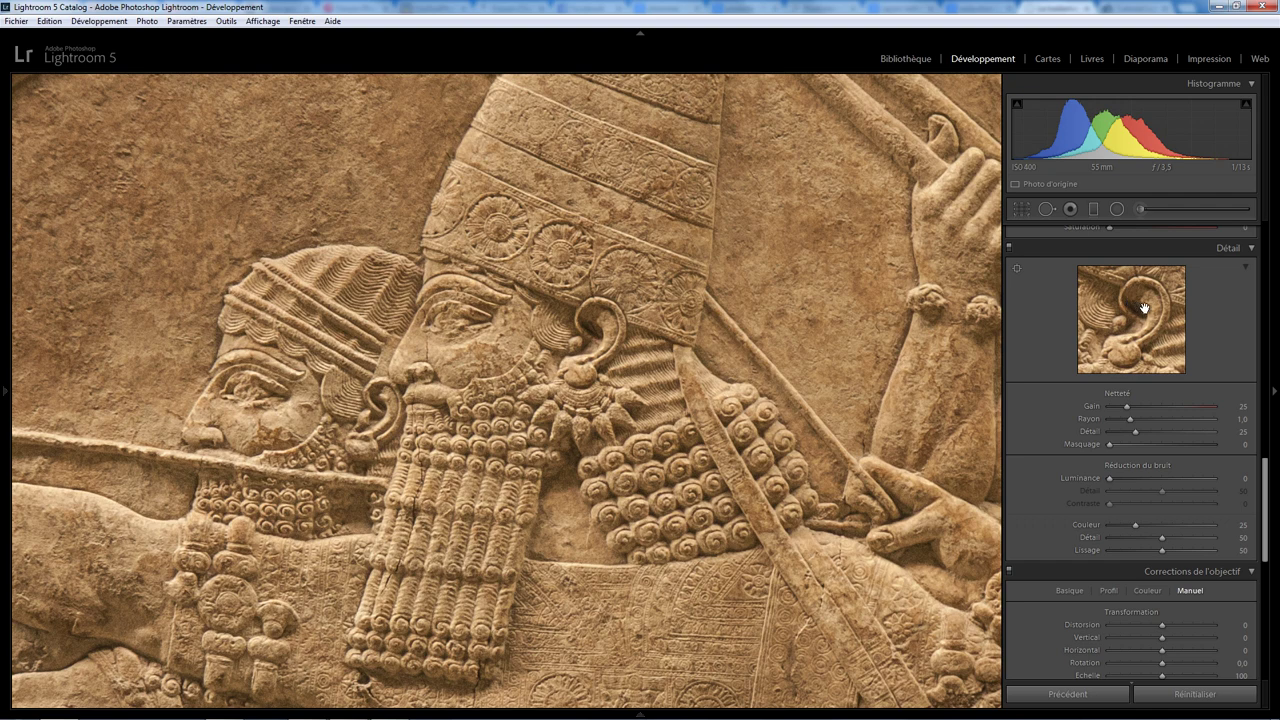
left_click_drag(1143, 307, 1153, 313)
mouse_move(1130, 306)
left_mouse_down()
mouse_move(1108, 294)
mouse_move(1148, 336)
mouse_move(1128, 300)
left_mouse_up()
left_click(1017, 268)
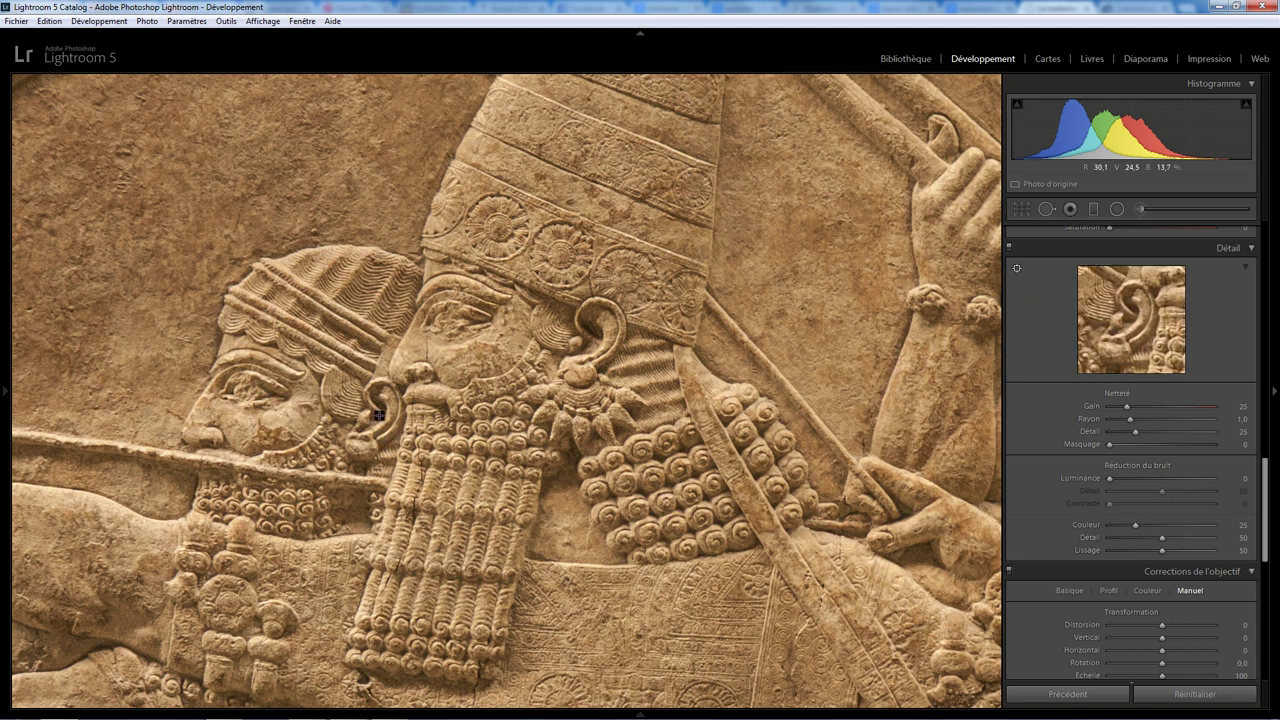
left_click(595, 338)
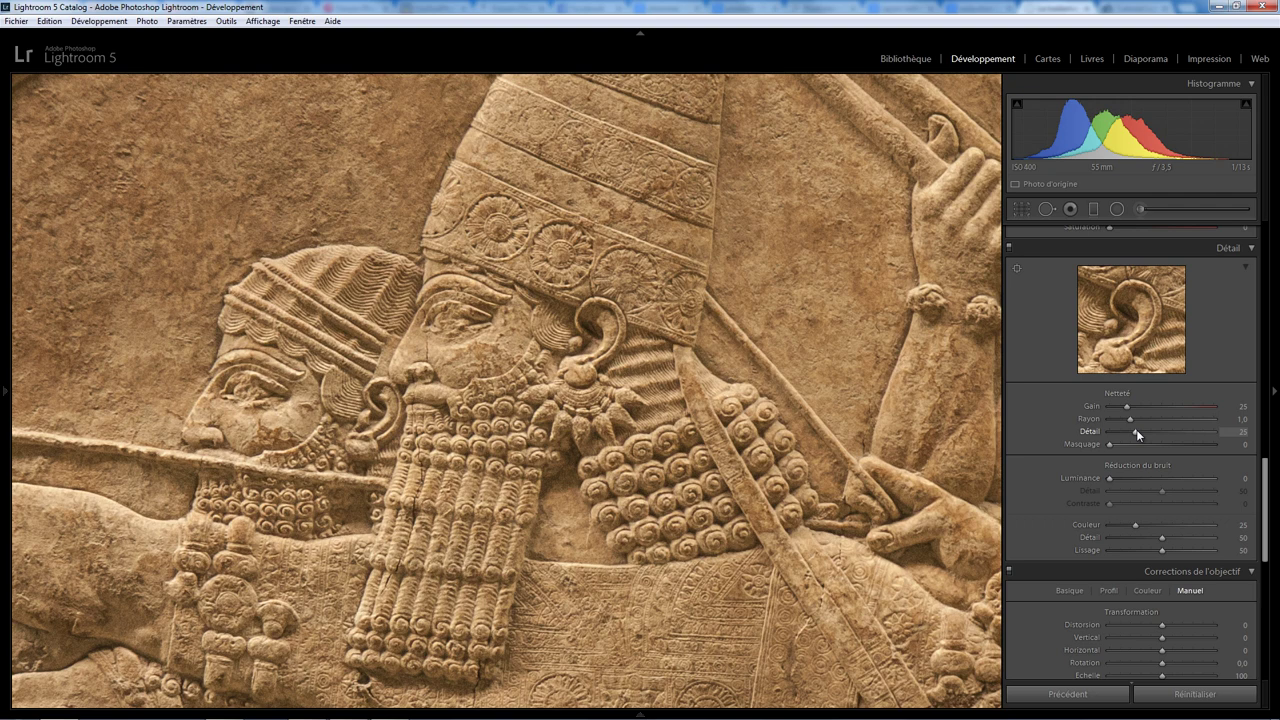
left_click(1137, 432)
Raise sharpening Gain to 150, try wider Rayon values, then return Rayon to 1,0
mouse_move(1128, 408)
left_mouse_down()
mouse_move(1082, 405)
mouse_move(1176, 409)
left_mouse_up()
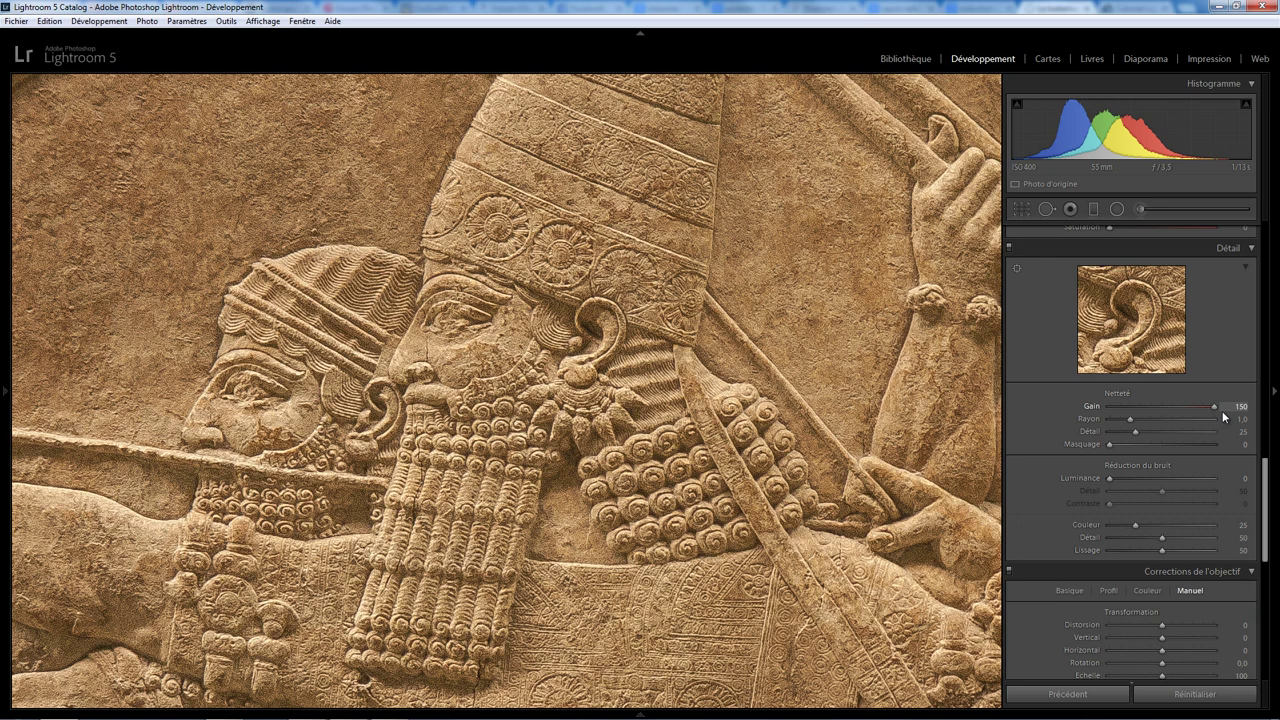
mouse_move(1217, 410)
left_mouse_down()
mouse_move(1083, 407)
mouse_move(1255, 414)
left_mouse_up()
left_click_drag(1130, 422, 1154, 422)
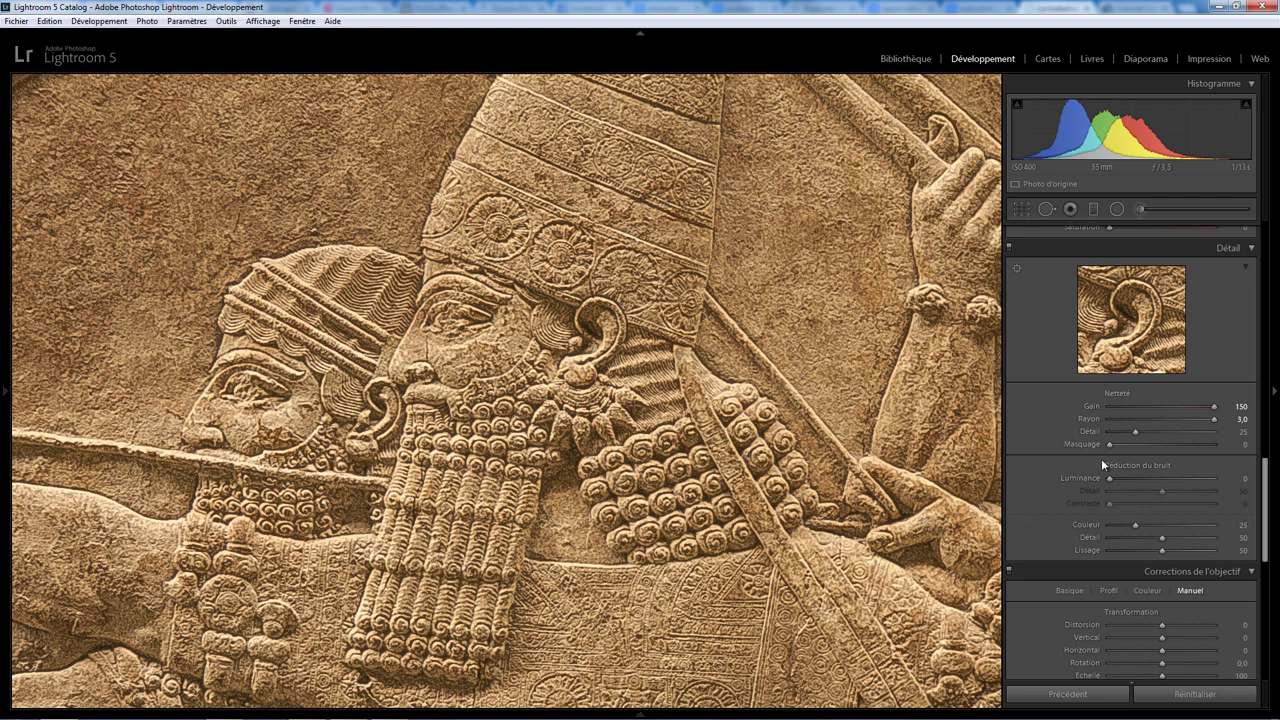
left_click_drag(1214, 419, 1135, 424)
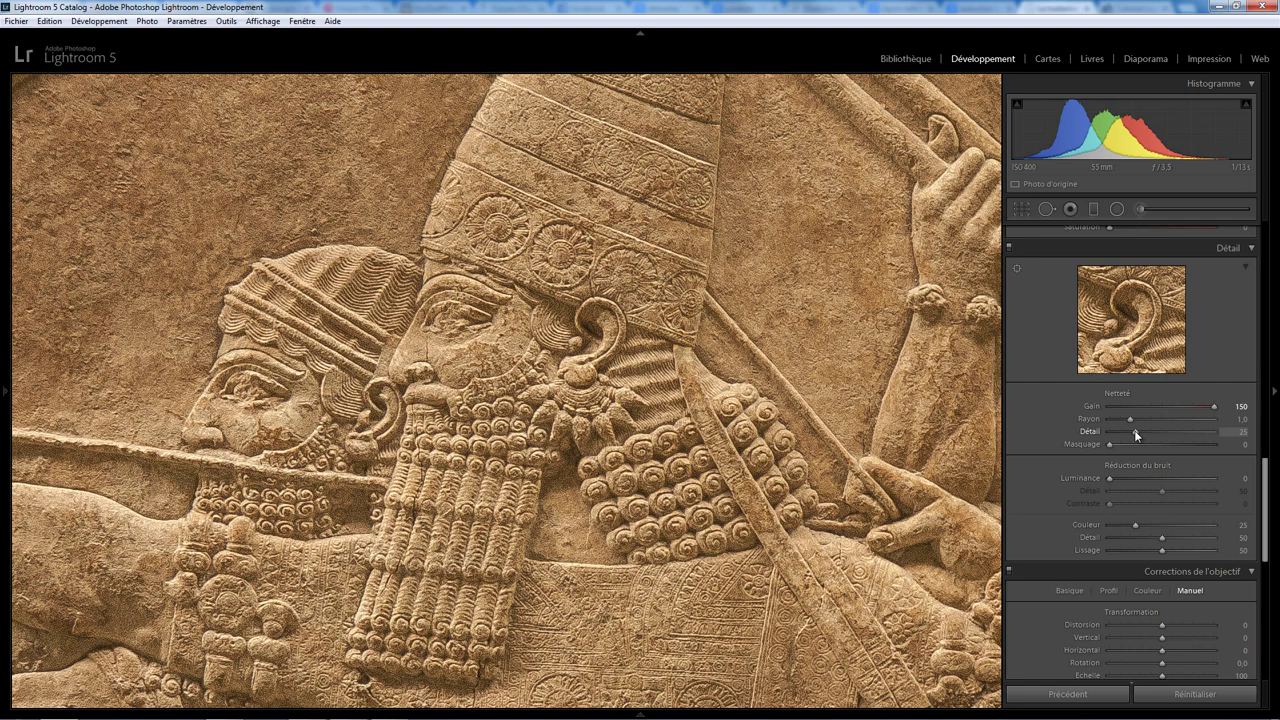
mouse_move(1148, 434)
left_mouse_down()
mouse_move(1252, 430)
mouse_move(1177, 435)
left_mouse_up()
mouse_move(1112, 430)
left_mouse_down()
mouse_move(1201, 437)
mouse_move(1132, 433)
left_mouse_up()
Alt-drag Gain down to 144 and Masquage up to 86 using the greyscale mask preview
key("alt")
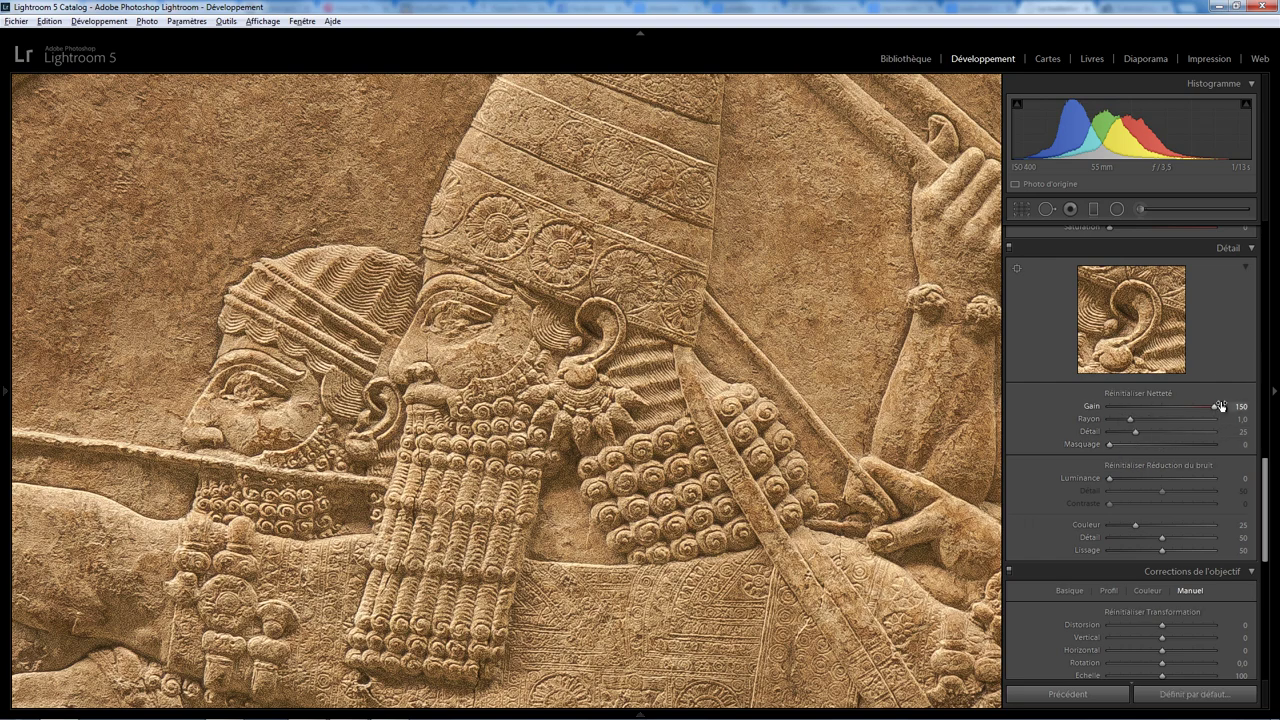
mouse_move(1216, 409)
left_mouse_down()
mouse_move(1202, 409)
mouse_move(1235, 407)
mouse_move(1211, 406)
left_mouse_up()
key("alt")
left_click_drag(1109, 442, 1090, 442)
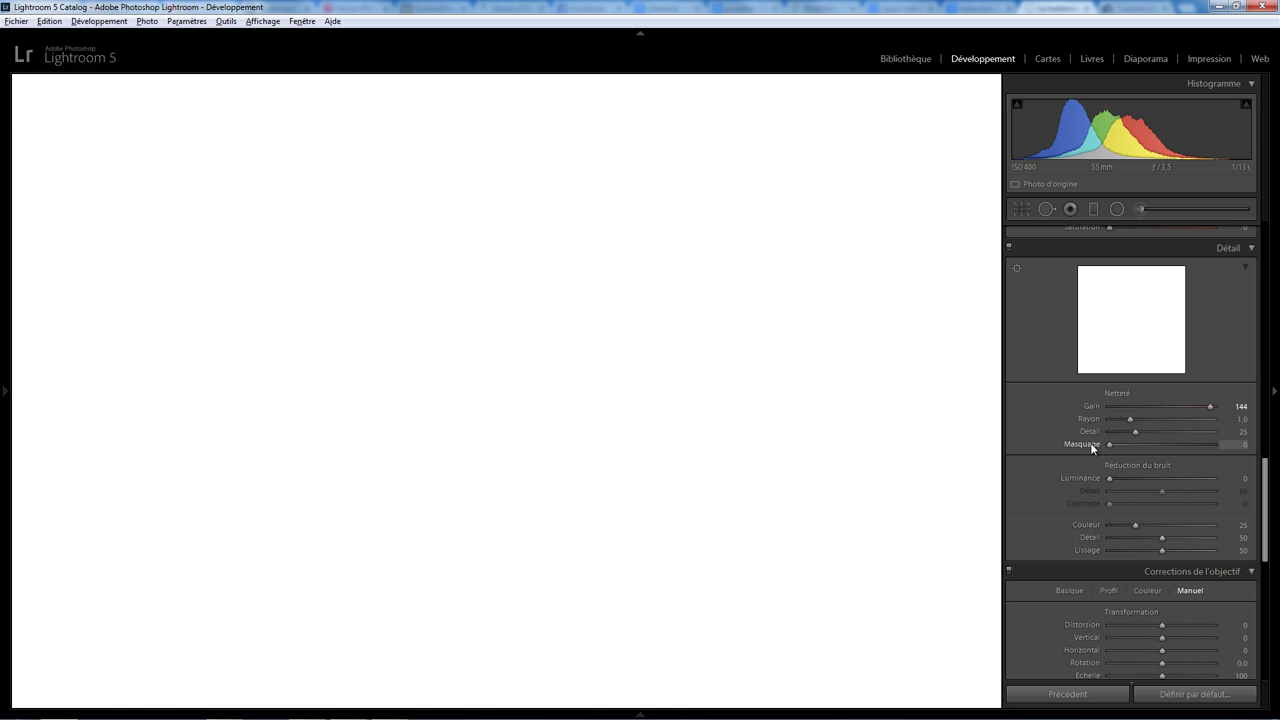
left_click_drag(1090, 442, 1199, 442)
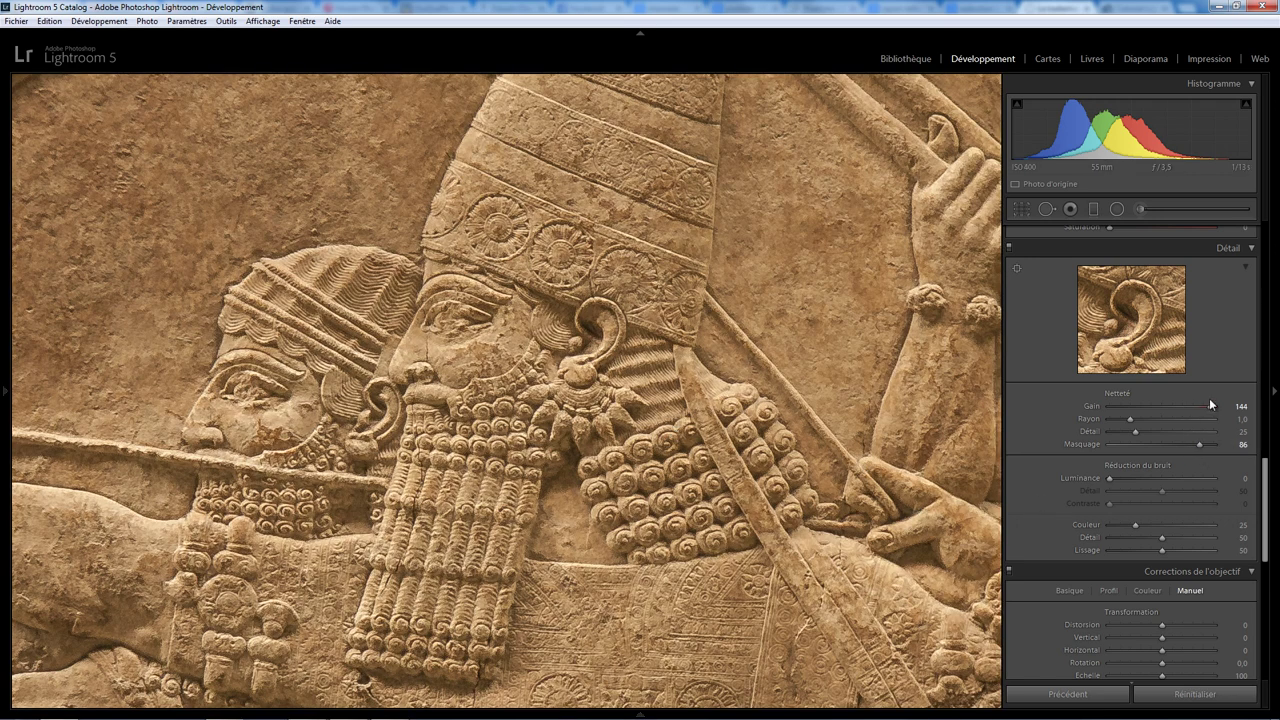
Reset the Netteté settings, then set Gain to 50 and Alt-drag Masquage to 81
double_click(1113, 392)
left_click_drag(1133, 404, 1142, 406)
key("alt")
left_click_drag(1110, 443, 1195, 438)
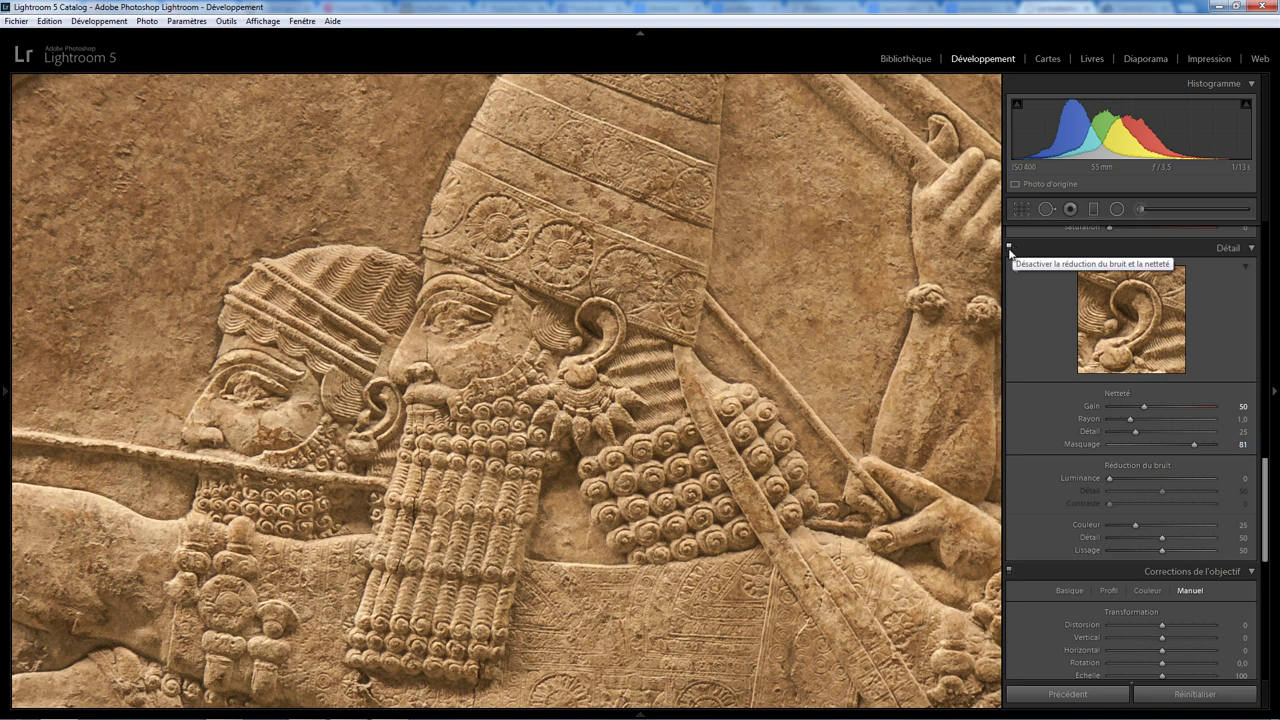
left_click(1009, 248)
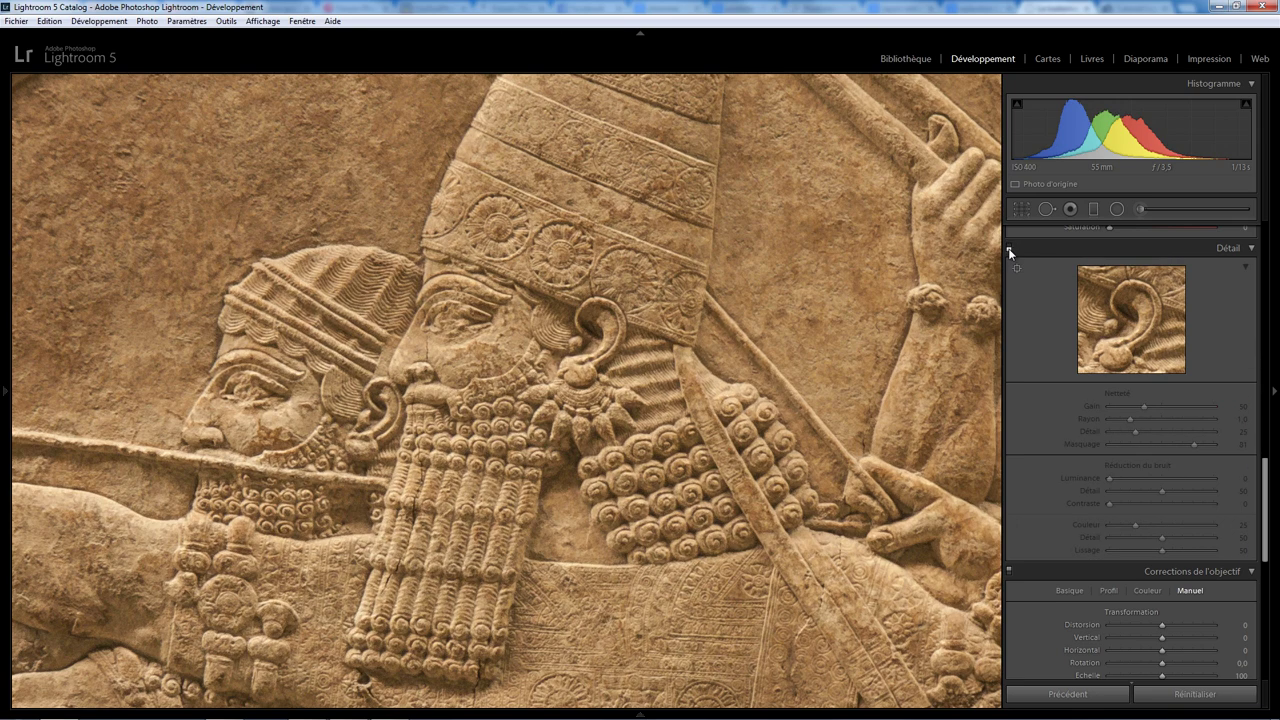
left_click(1009, 248)
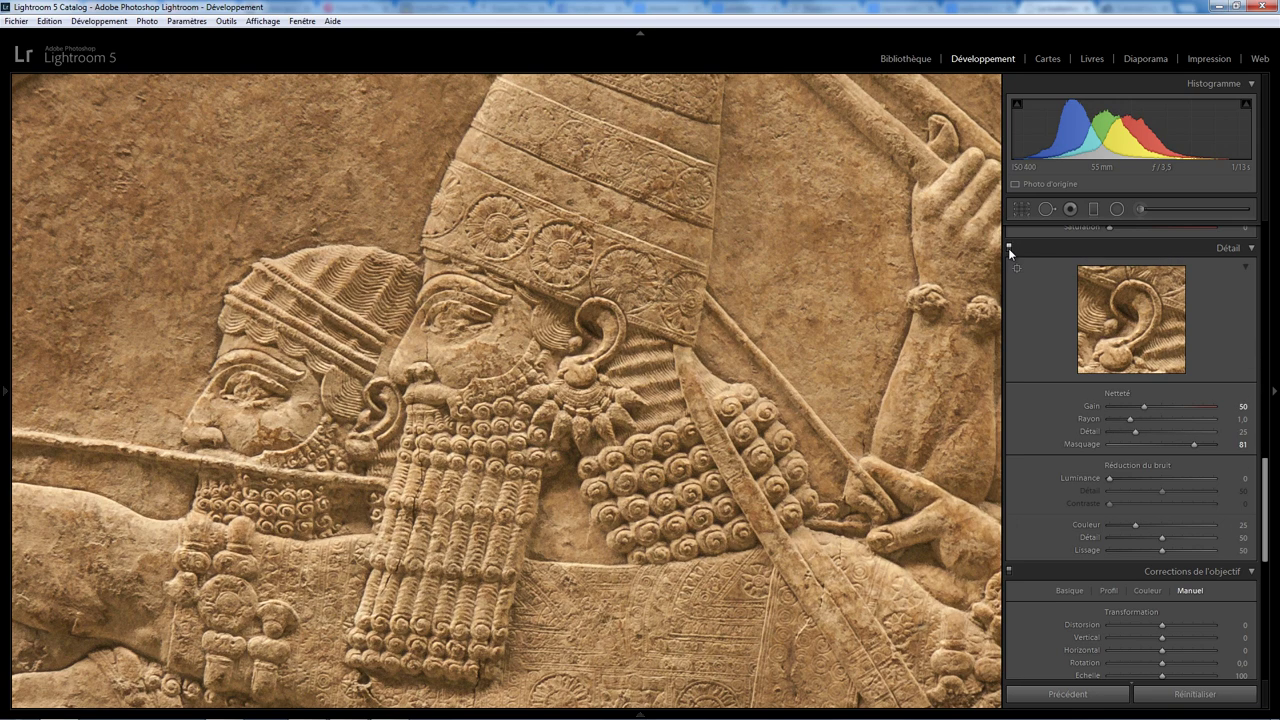
left_click(1008, 248)
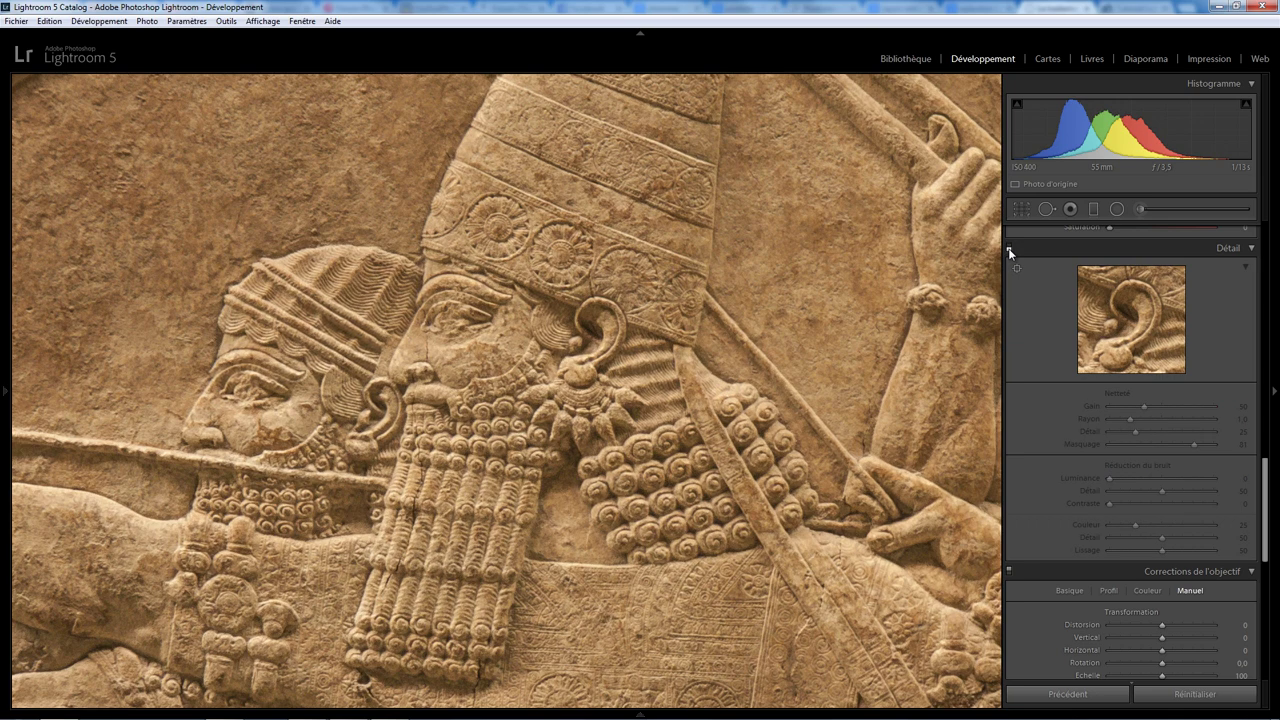
left_click(1008, 248)
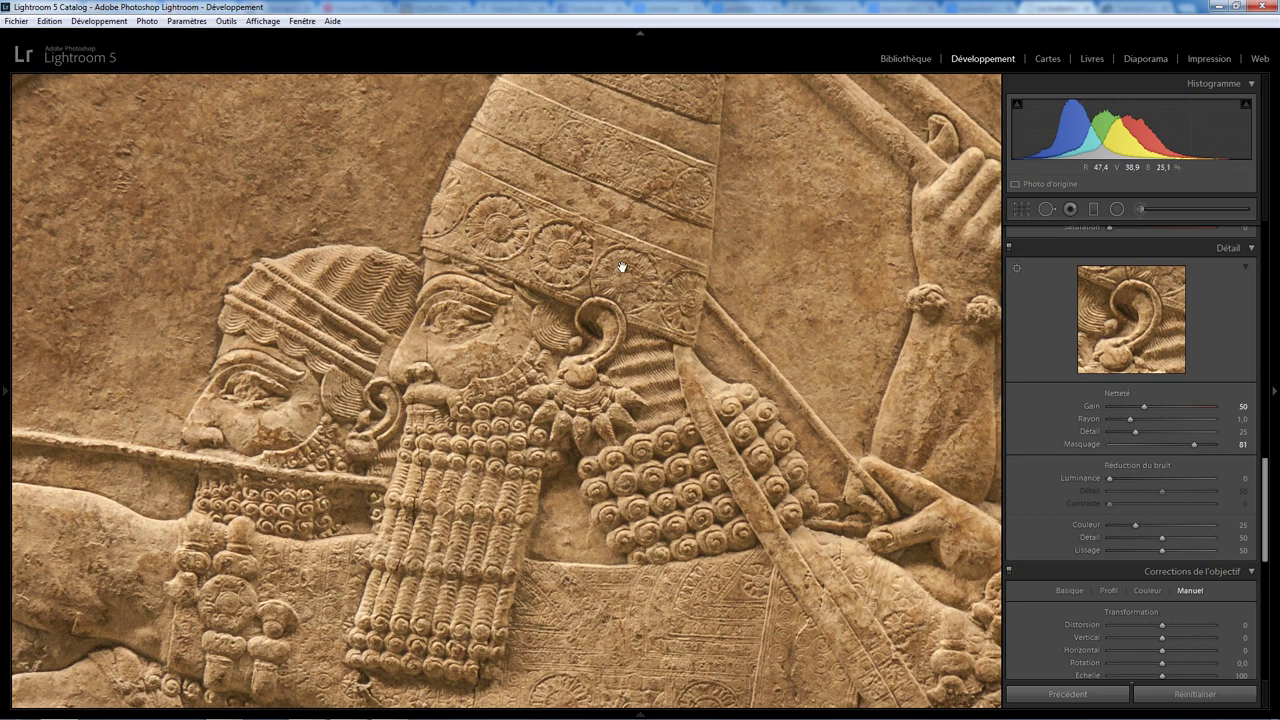
left_click(1009, 248)
left_click(1009, 248)
Select the gold calligraphy-on-granite photo and zoom to 1:1 on the character's stroke
key("Right")
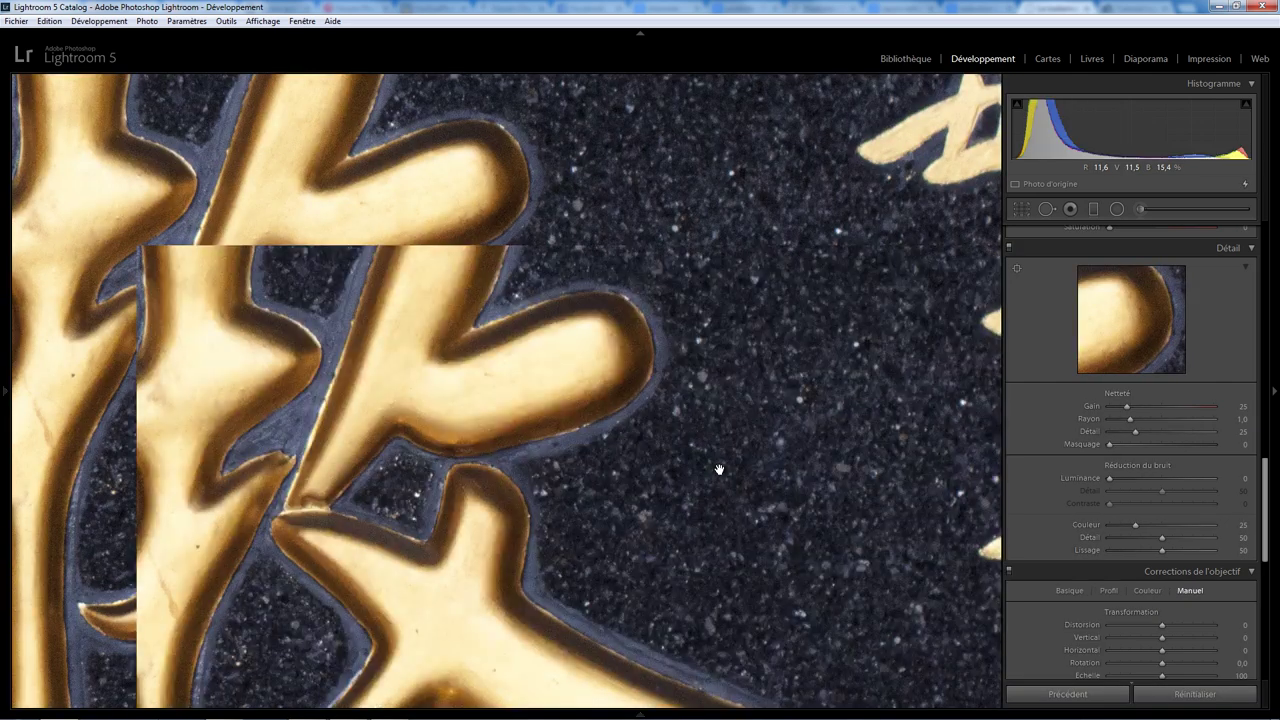
key("Left")
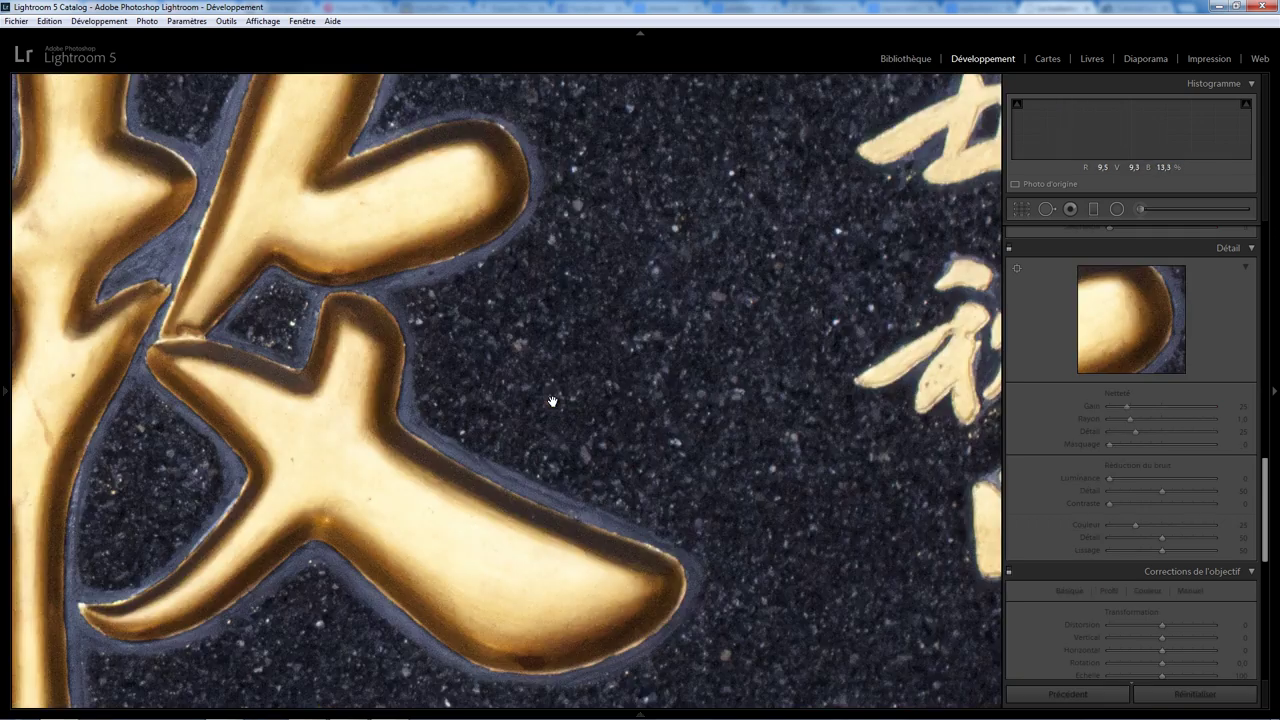
left_click(476, 404)
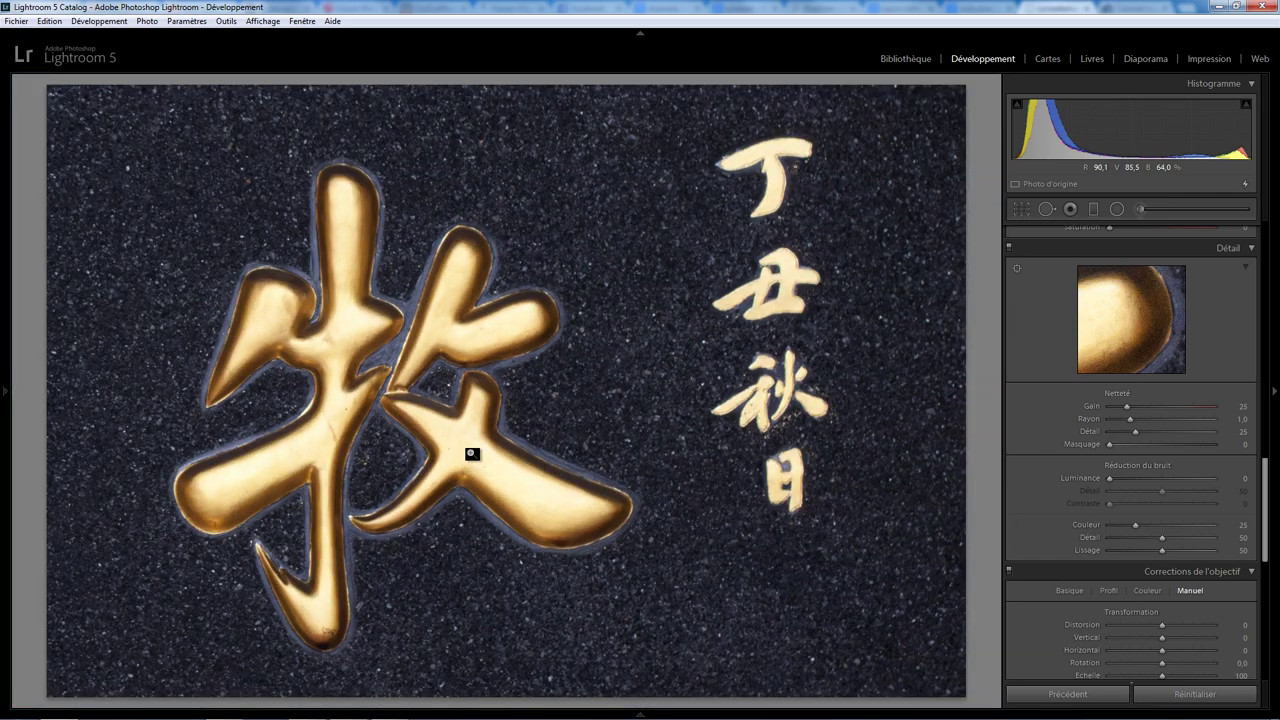
left_click(513, 489)
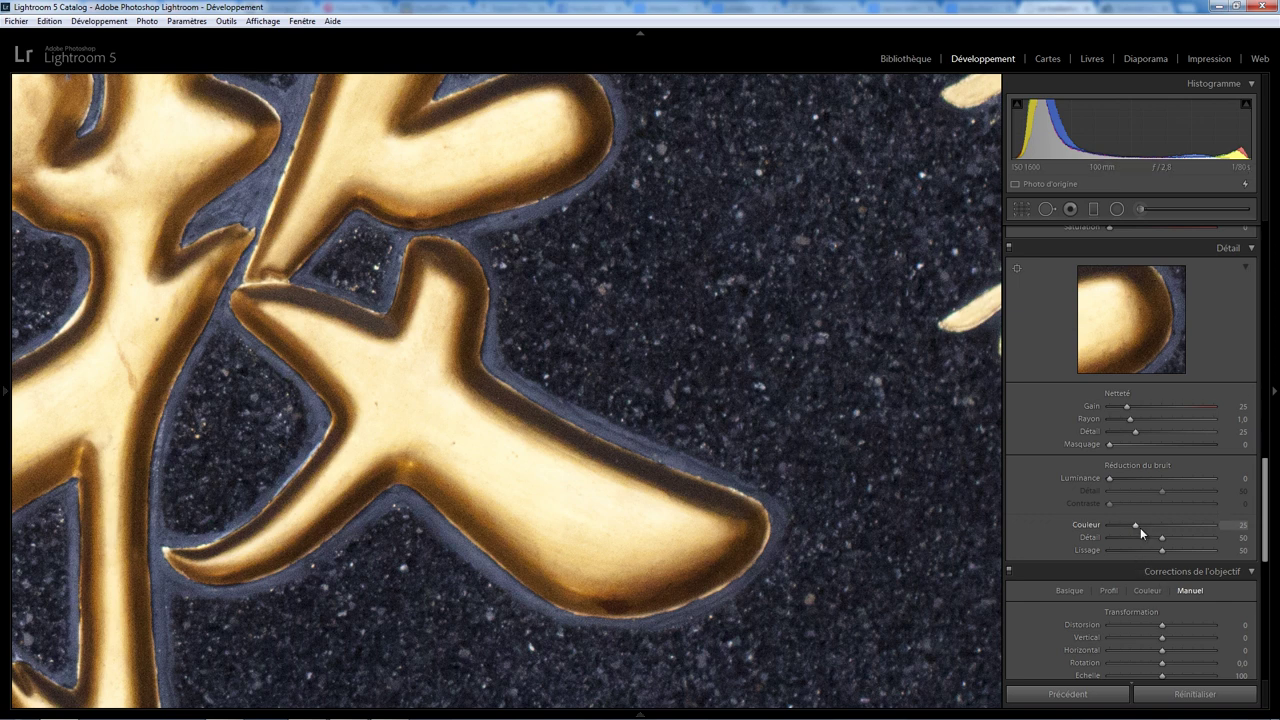
Adjust Couleur noise reduction, push Luminance toward 100, and compare fit and 1:1 views
left_click_drag(1136, 527, 1085, 525)
mouse_move(1116, 523)
left_mouse_down()
mouse_move(1134, 521)
mouse_move(1115, 518)
left_mouse_up()
left_click_drag(1109, 478, 1130, 476)
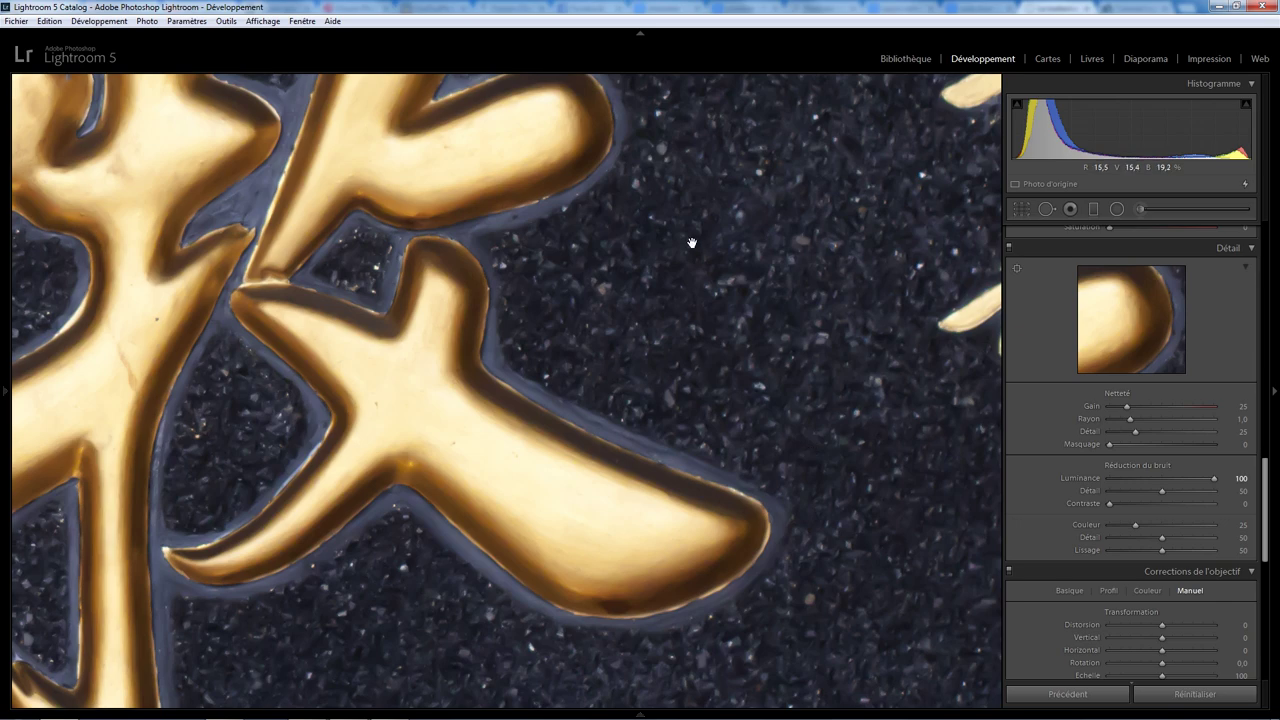
left_click(745, 357)
left_click(578, 399)
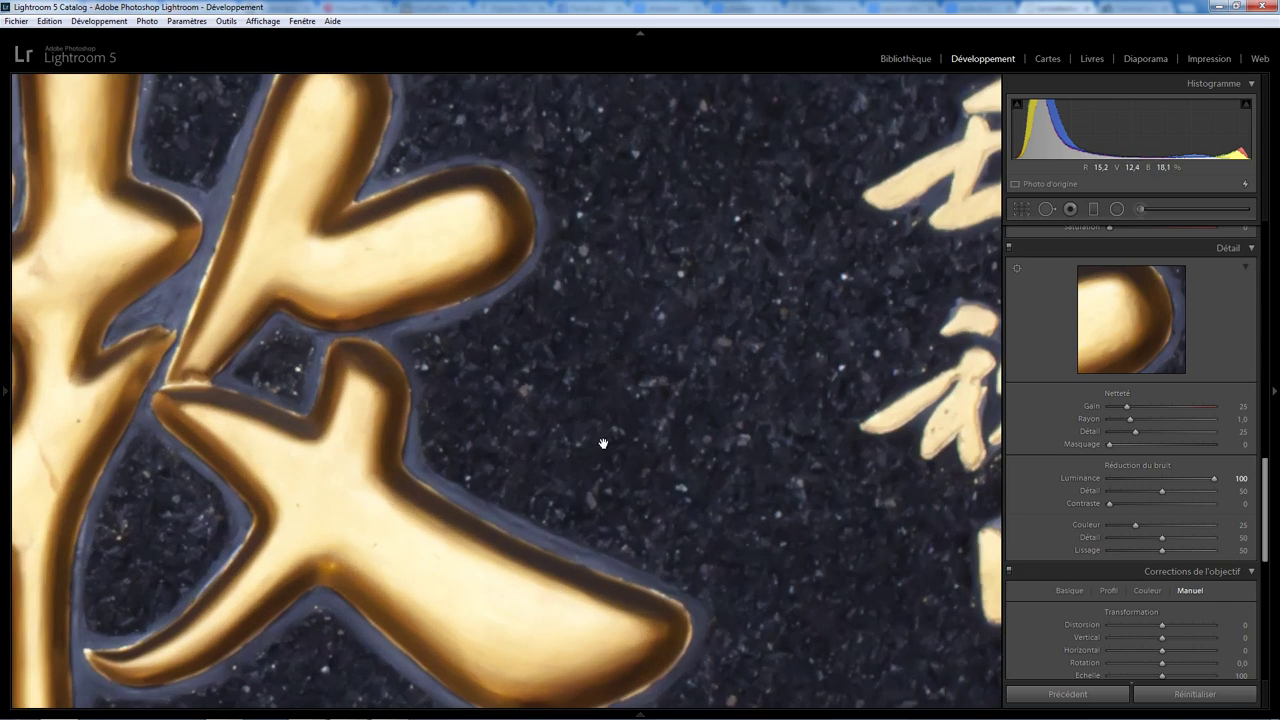
Test noise-reduction Détail at 0 and 100, then reset Luminance and raise it to 19
left_click_drag(540, 500, 740, 392)
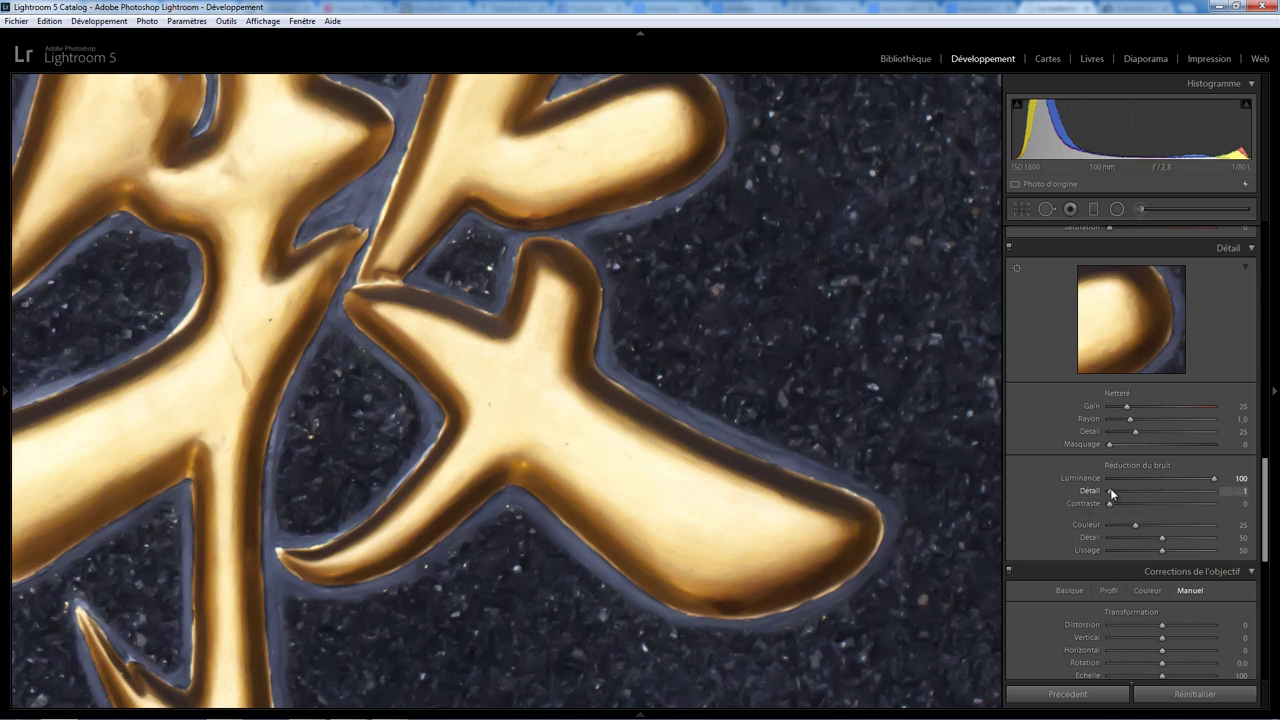
left_click_drag(1110, 488, 1107, 490)
left_click_drag(1214, 491, 1230, 495)
double_click(1212, 490)
double_click(1214, 477)
left_click_drag(1108, 478, 1141, 478)
Try Contraste at 100 and back to 0, then set Luminance 25 and Détail 50
left_click_drag(1108, 506, 1249, 510)
double_click(1093, 504)
mouse_move(1093, 504)
left_mouse_down()
mouse_move(1256, 506)
mouse_move(1097, 505)
left_mouse_up()
mouse_move(1142, 477)
left_mouse_down()
mouse_move(1084, 476)
mouse_move(1112, 476)
left_mouse_up()
left_click_drag(1136, 476, 1137, 476)
left_click_drag(1075, 491, 1158, 493)
double_click(1164, 489)
left_click(1009, 247)
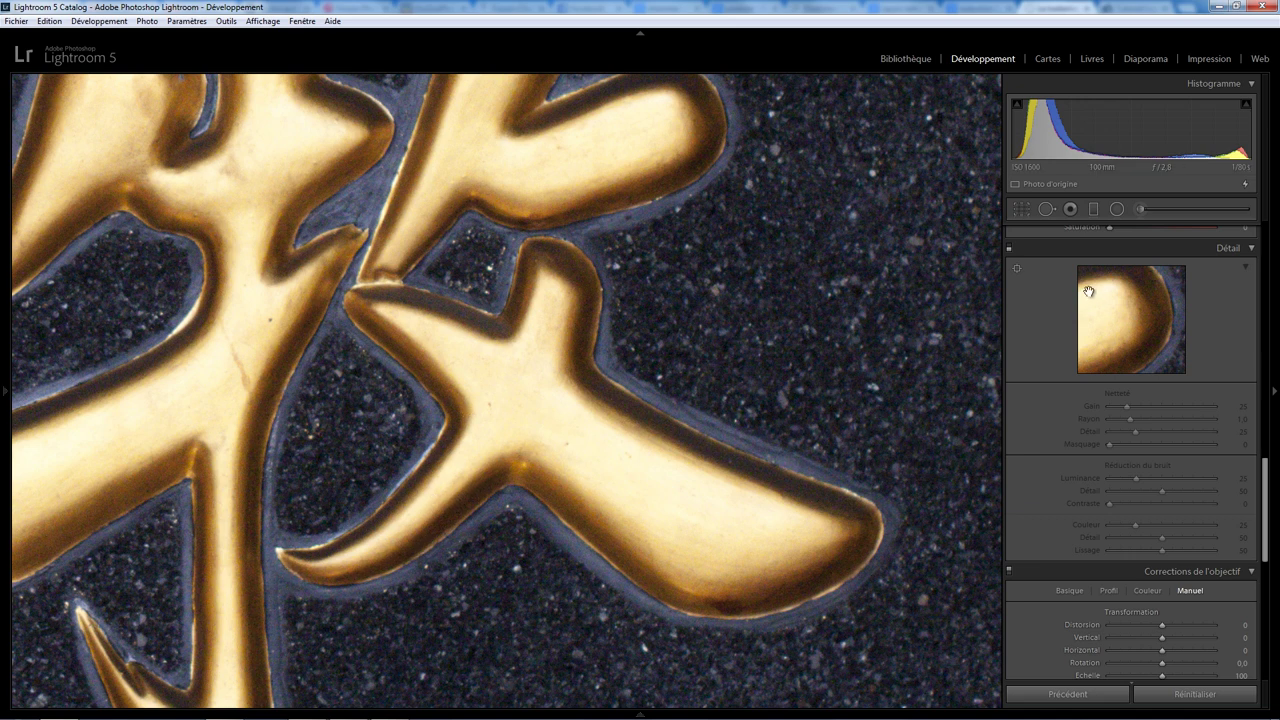
left_click(1009, 247)
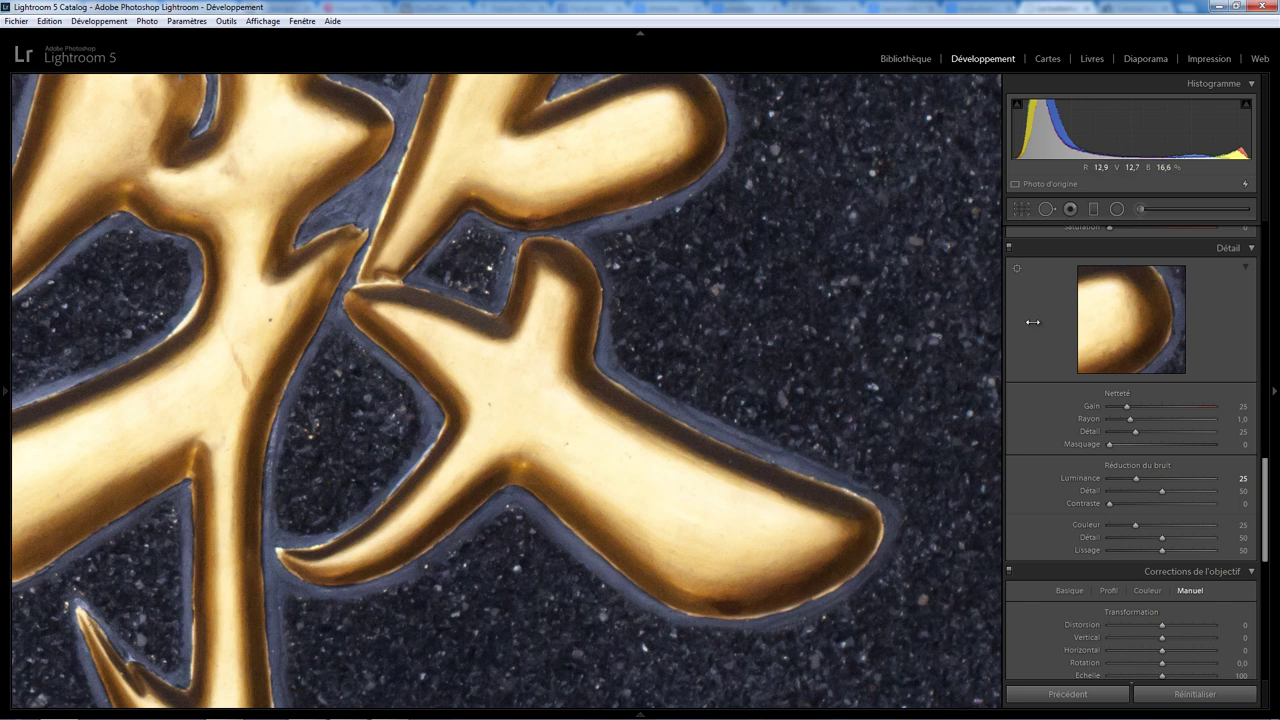
left_click(1009, 244)
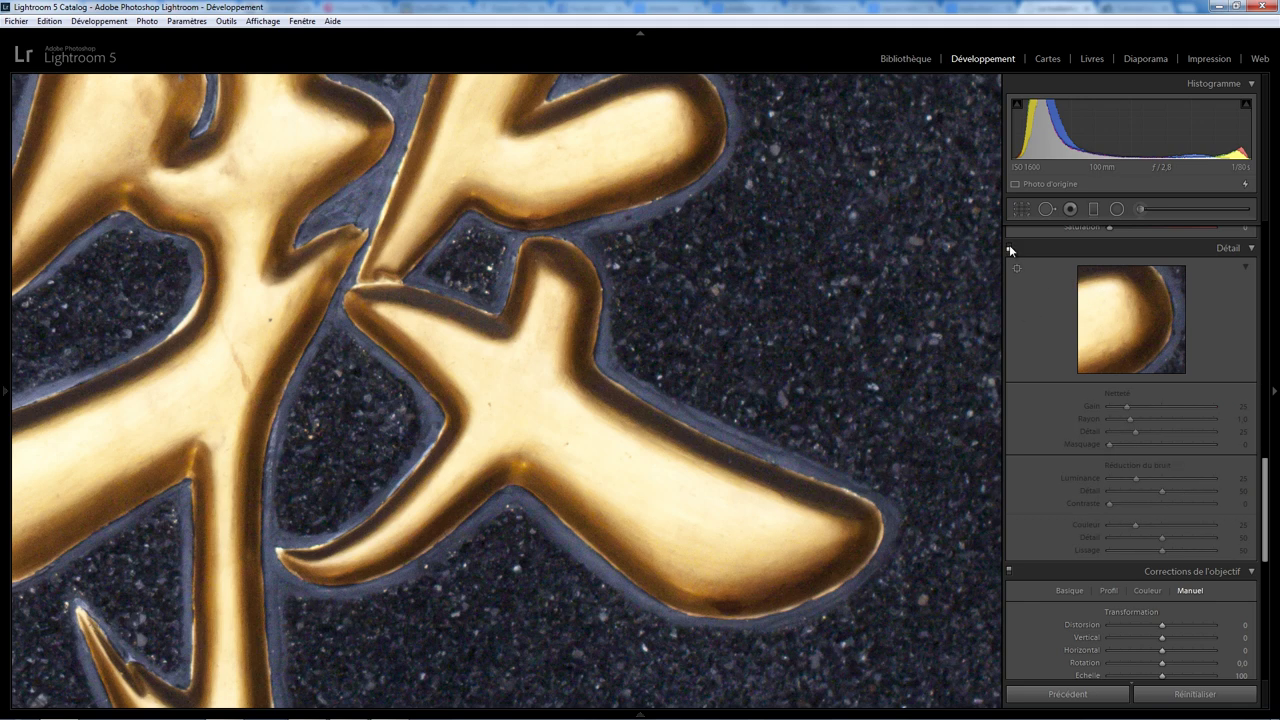
left_click(1009, 244)
left_click(1009, 244)
left_click(1009, 244)
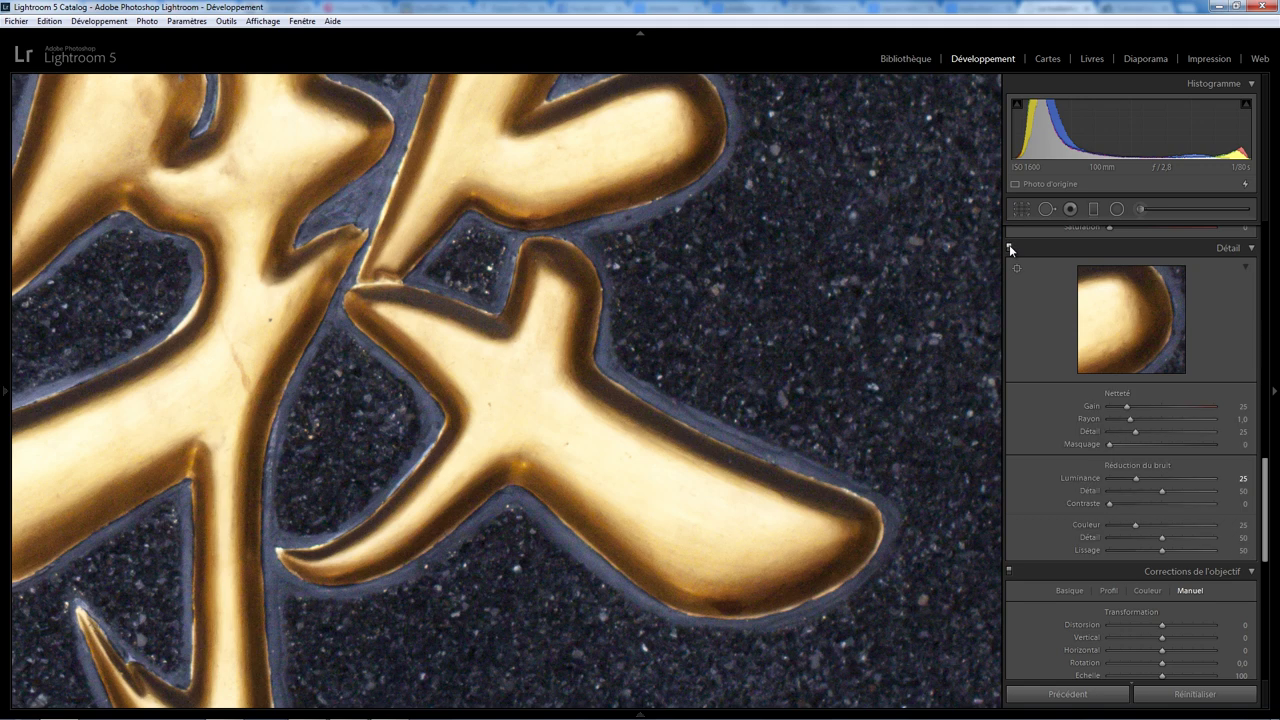
left_click(801, 347)
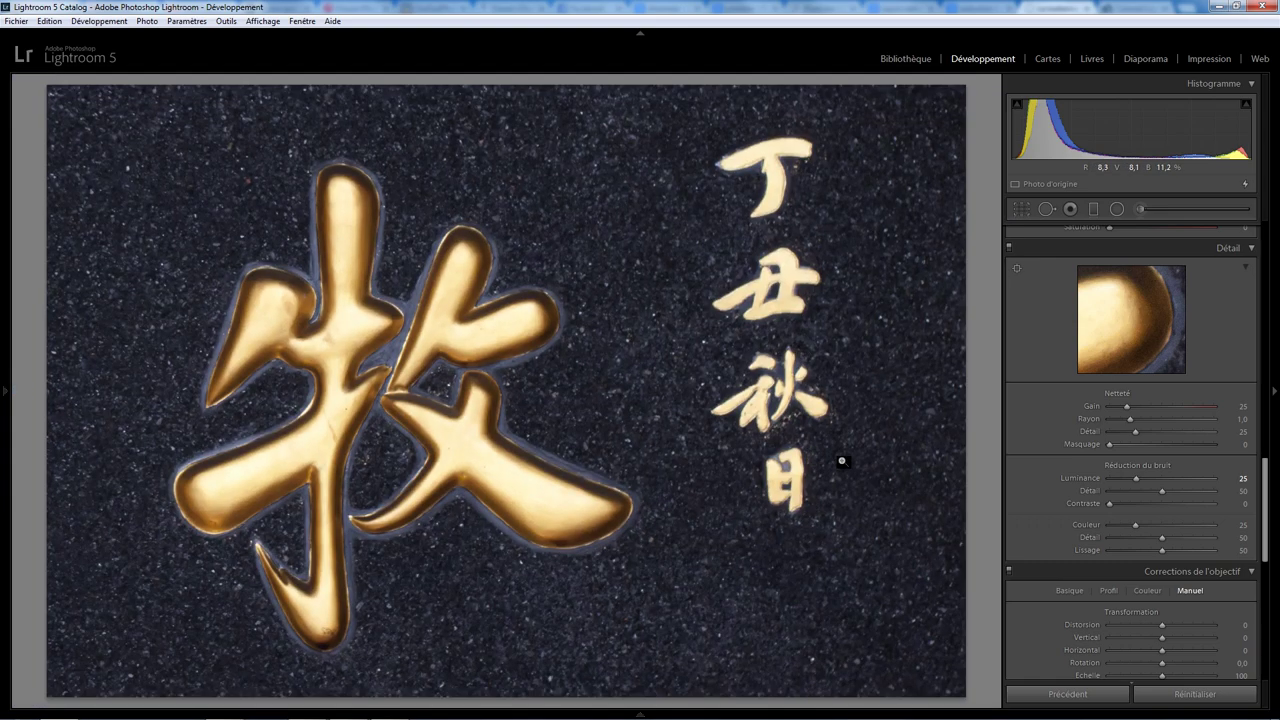